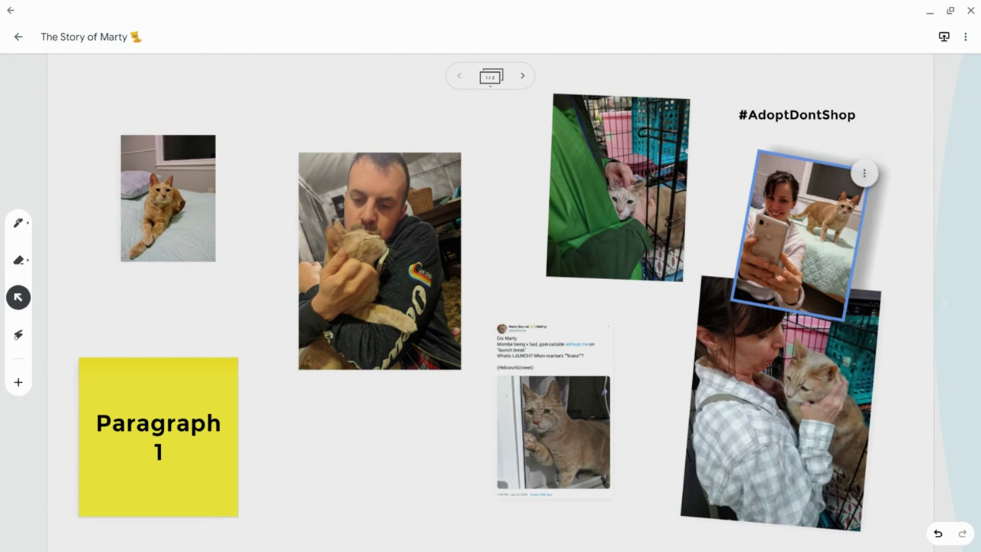
click(347, 99)
click(288, 115)
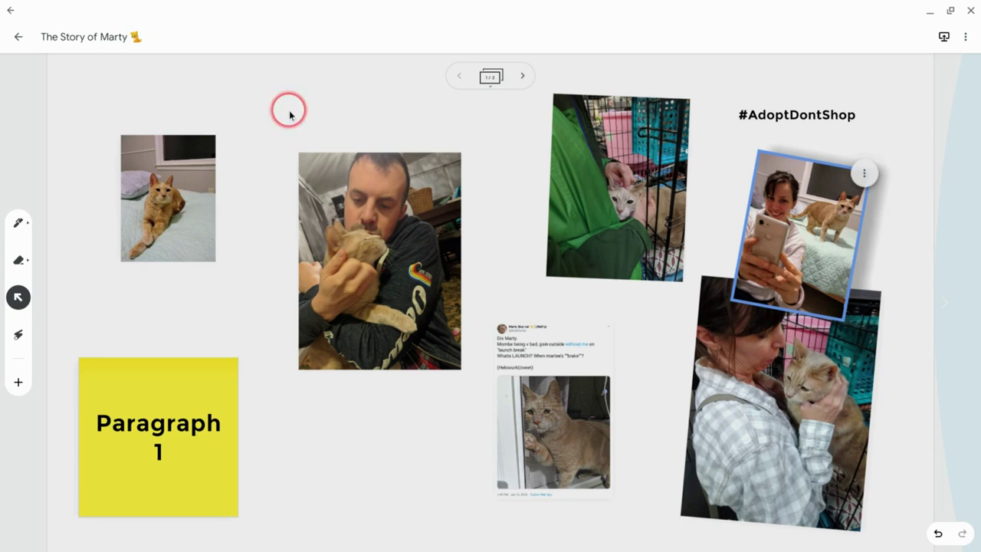
click(141, 40)
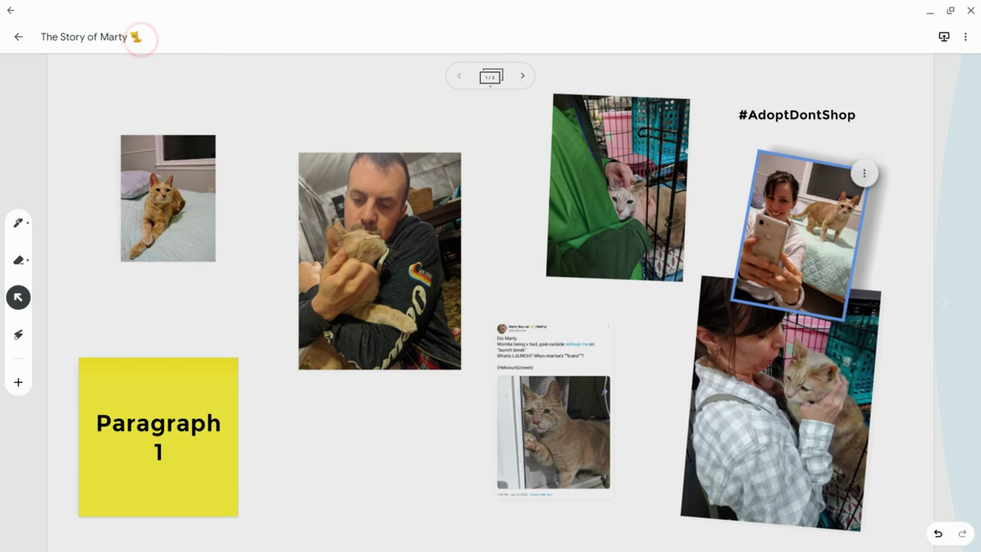
click(268, 452)
- Look through the three frames of the Jam and return to frame 1
click(491, 76)
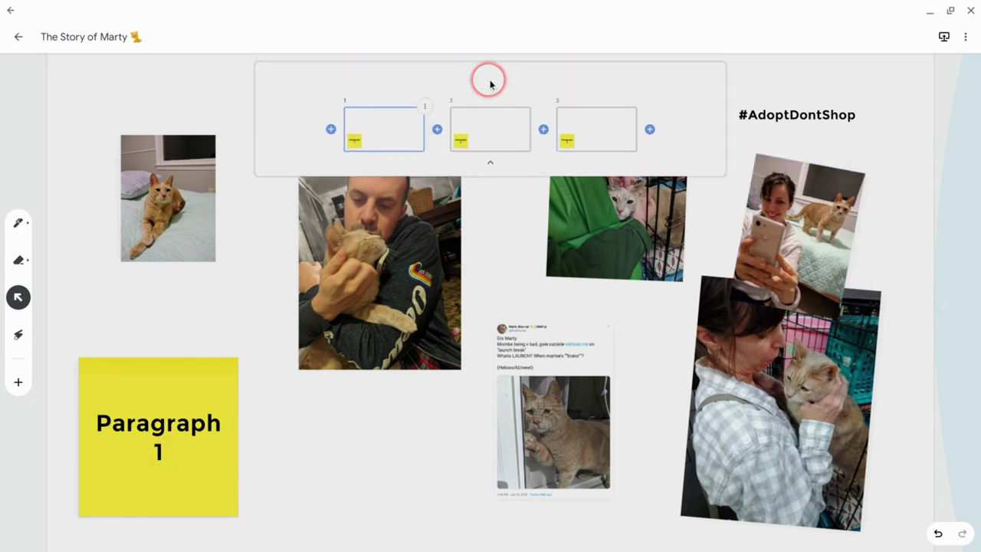
click(491, 123)
click(587, 125)
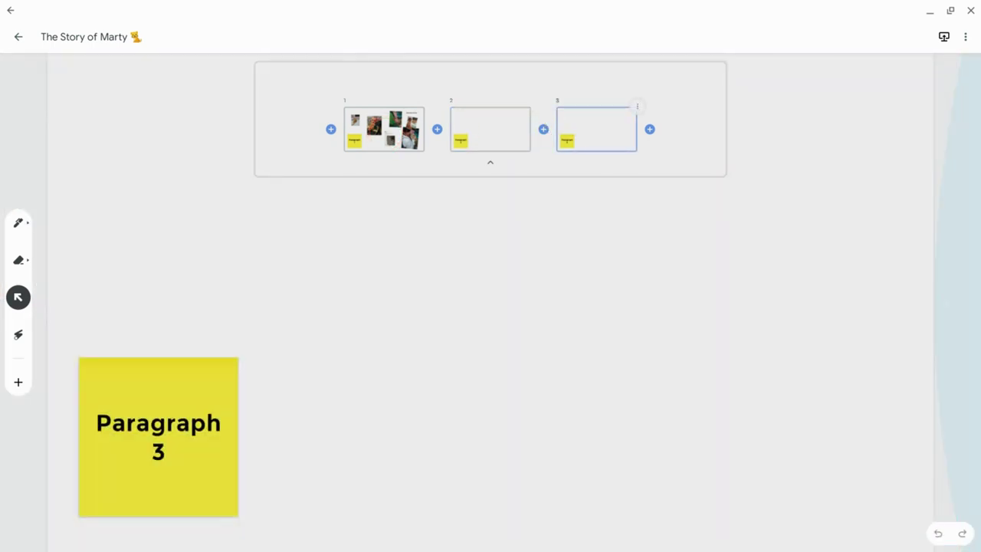
click(380, 136)
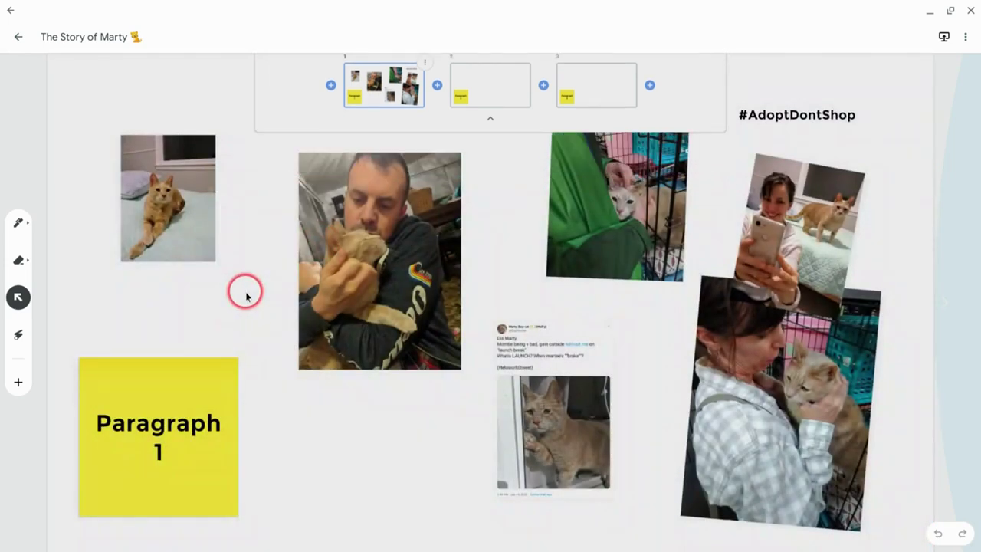
click(246, 296)
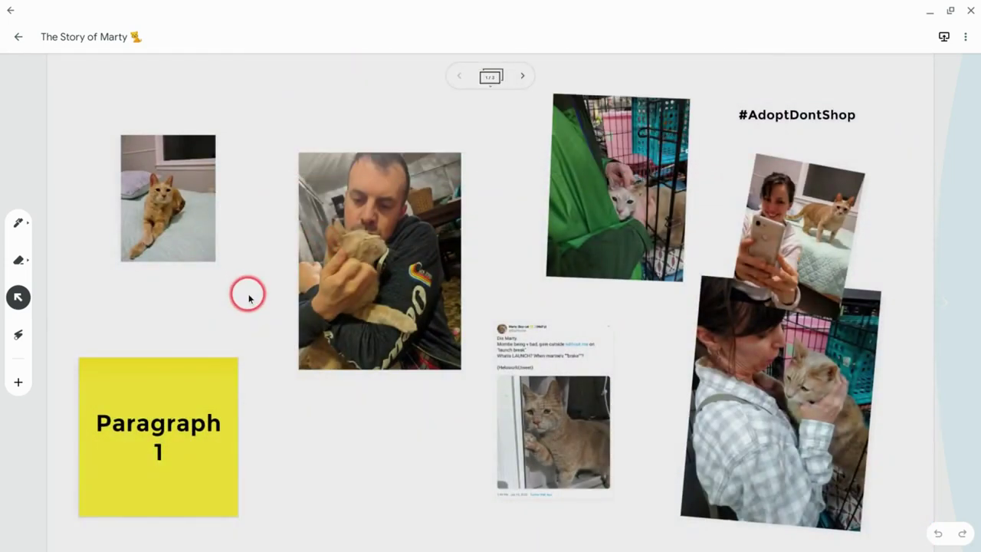
click(22, 383)
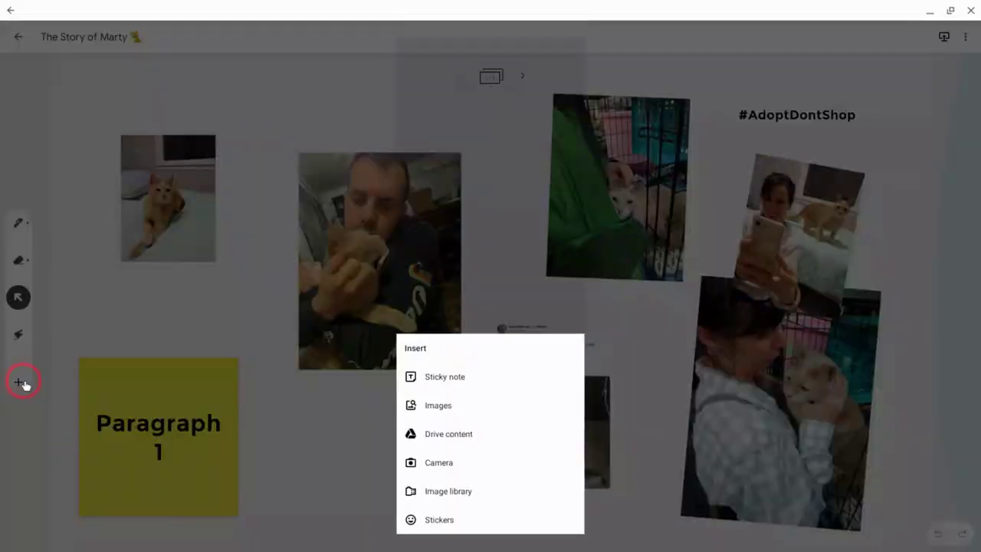
click(442, 495)
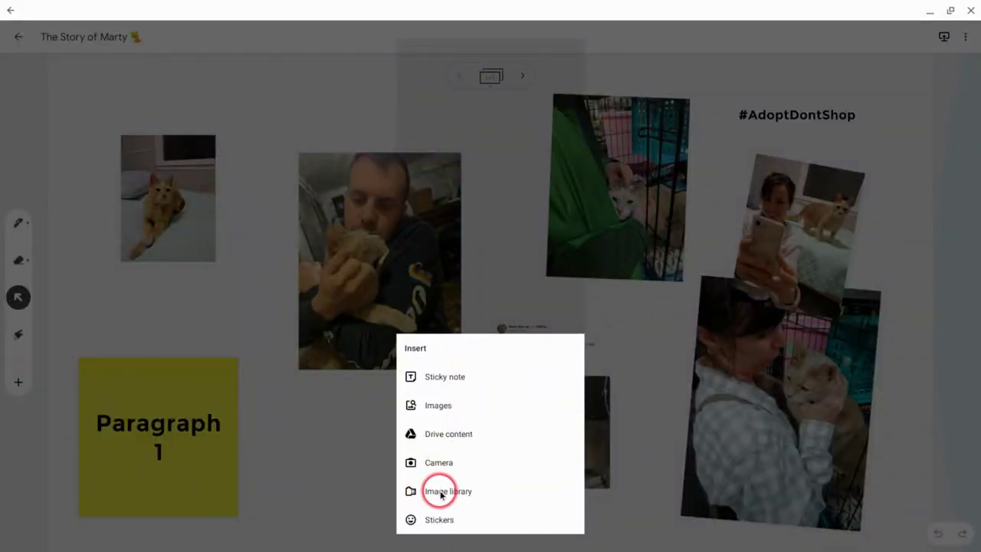
click(342, 467)
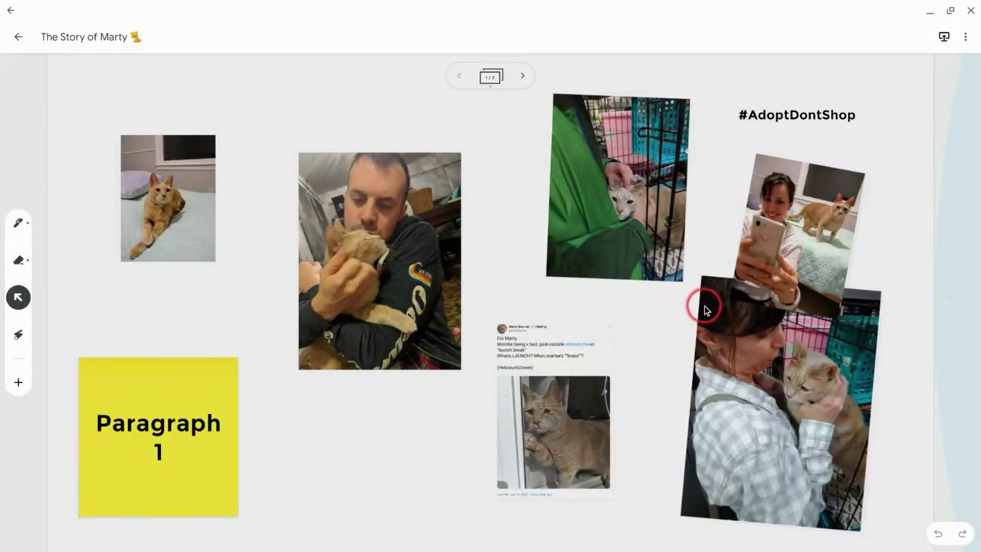
- Move the photo of the cat lying on the bed and the tilted selfie with the cat to frame 2
click(491, 77)
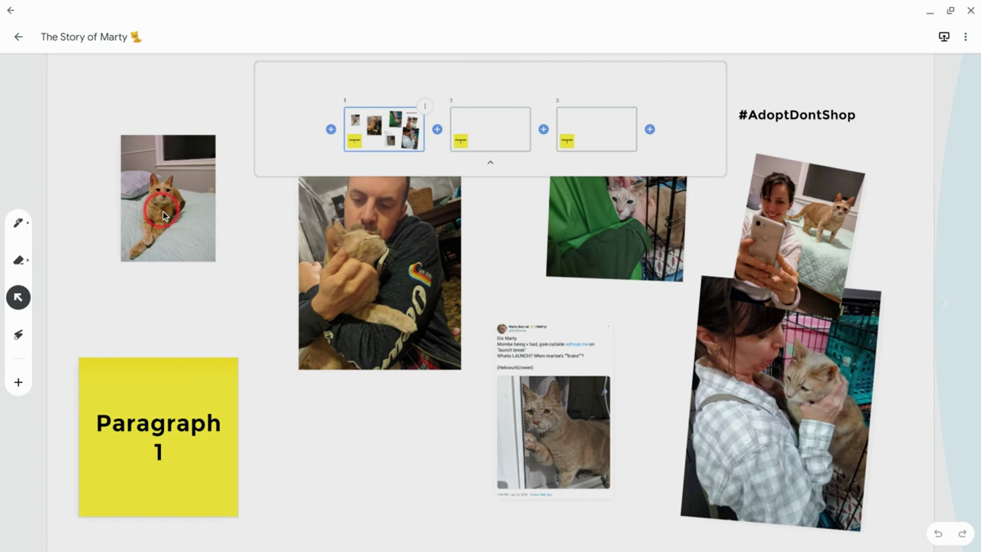
drag(180, 205, 497, 147)
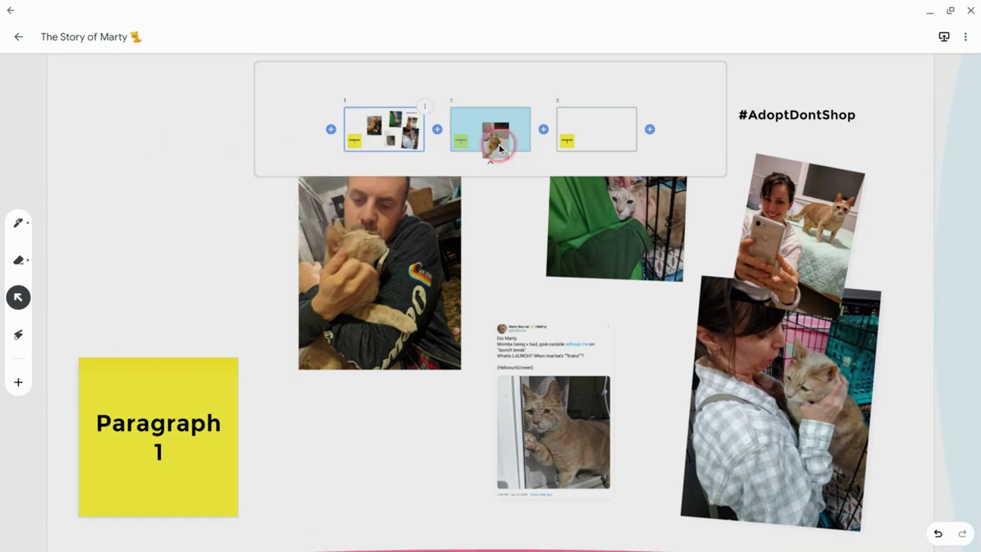
drag(781, 226, 495, 145)
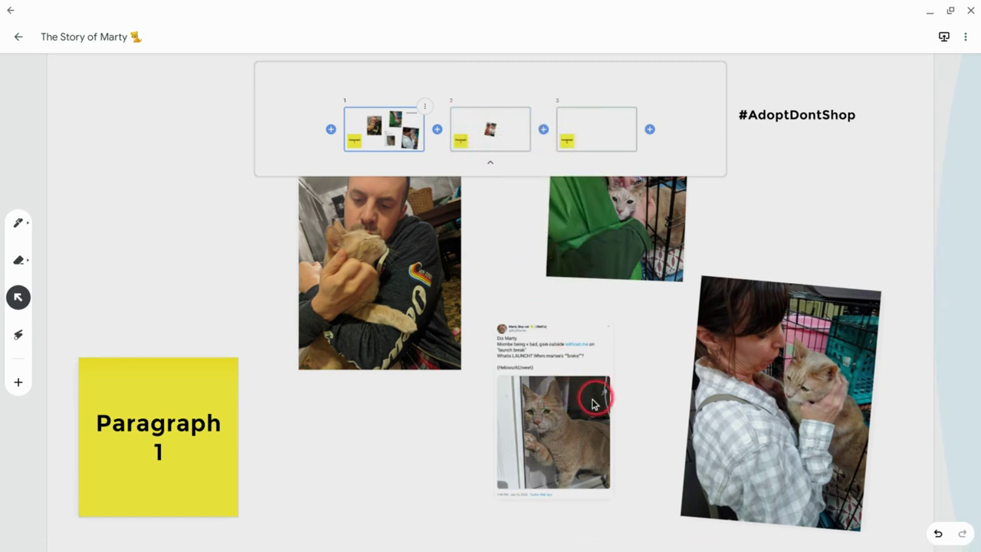
- Move the photo of the man holding the cat and the cat's tweet screenshot from frame 1 to frame 3
drag(383, 278, 610, 128)
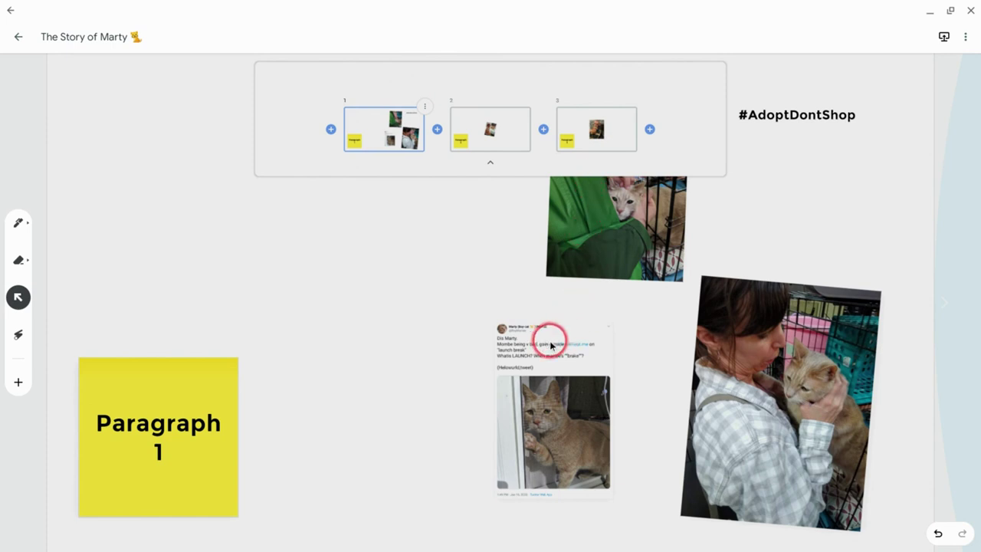
drag(550, 345, 600, 130)
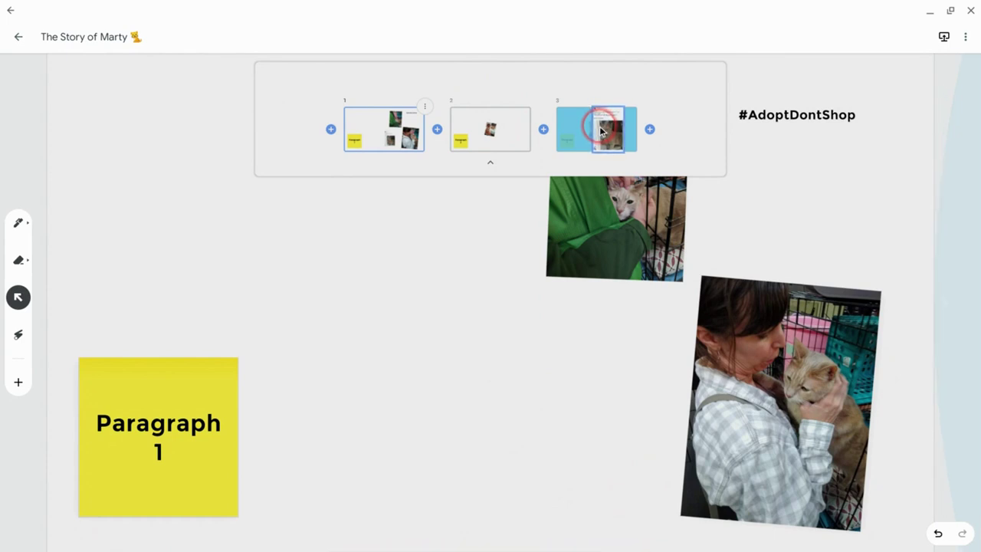
click(458, 300)
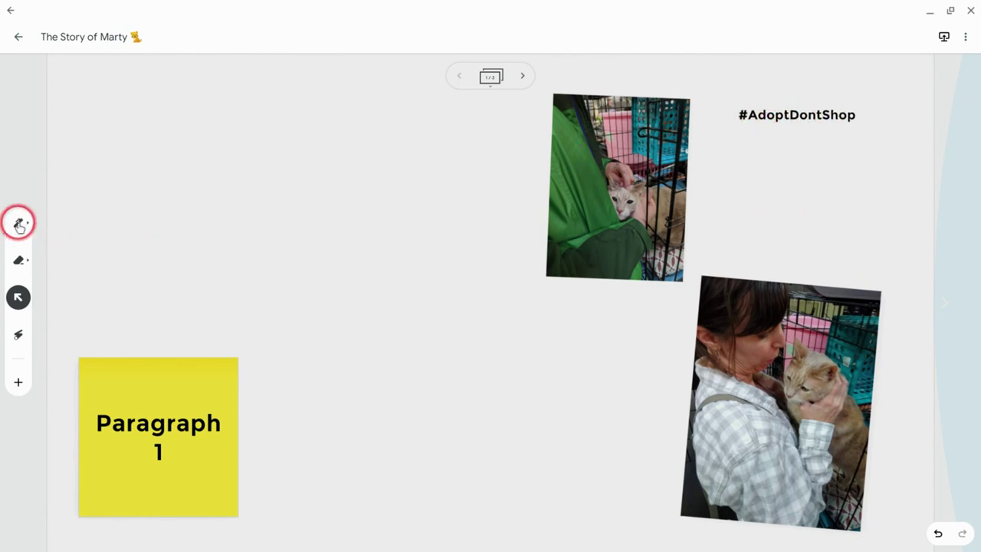
- Handwrite "We met Marty" with the pen in the empty area above the "Paragraph 1" sticky note
click(19, 224)
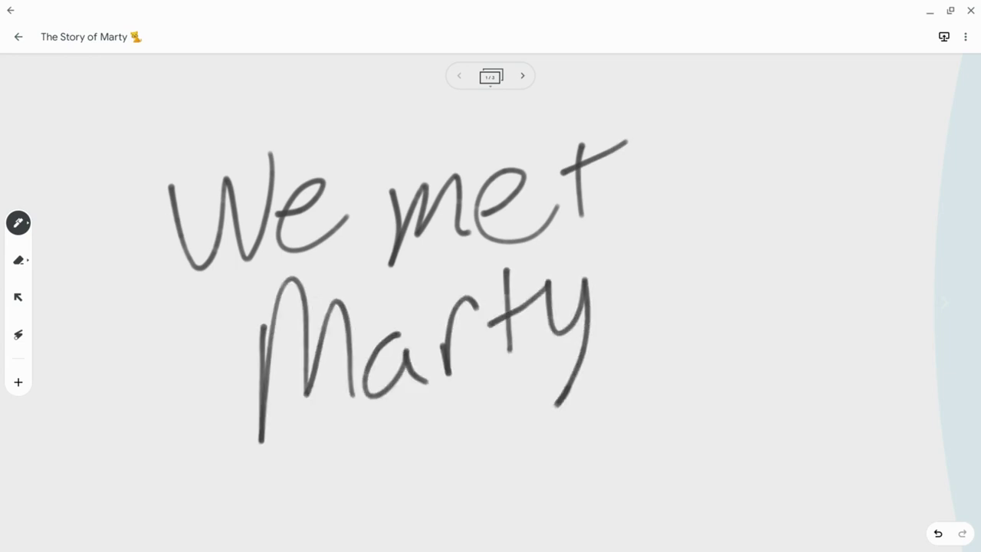
scroll(490, 306, down, 5)
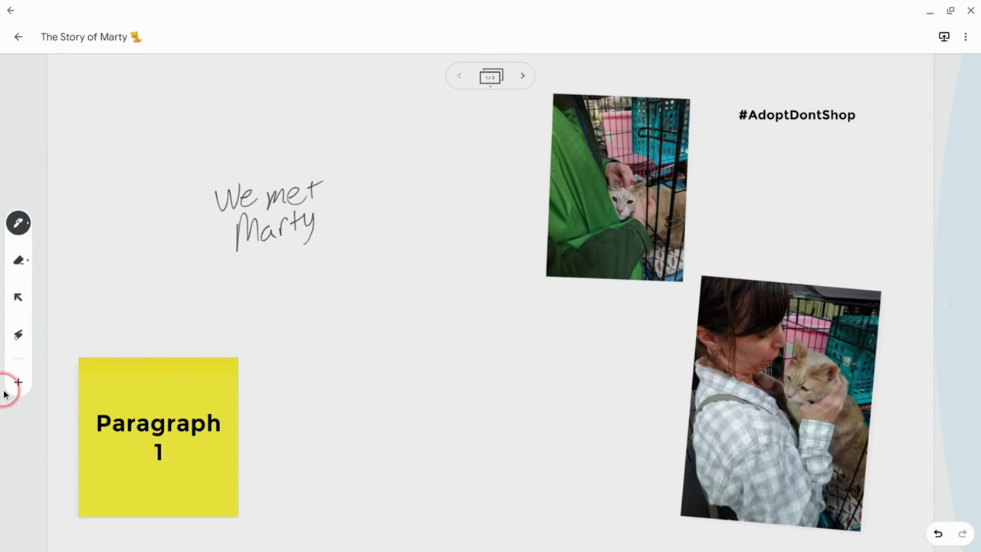
- Write the word "Marty" near the middle of frame 1 with the handwriting-to-text assistive drawing tool
click(18, 383)
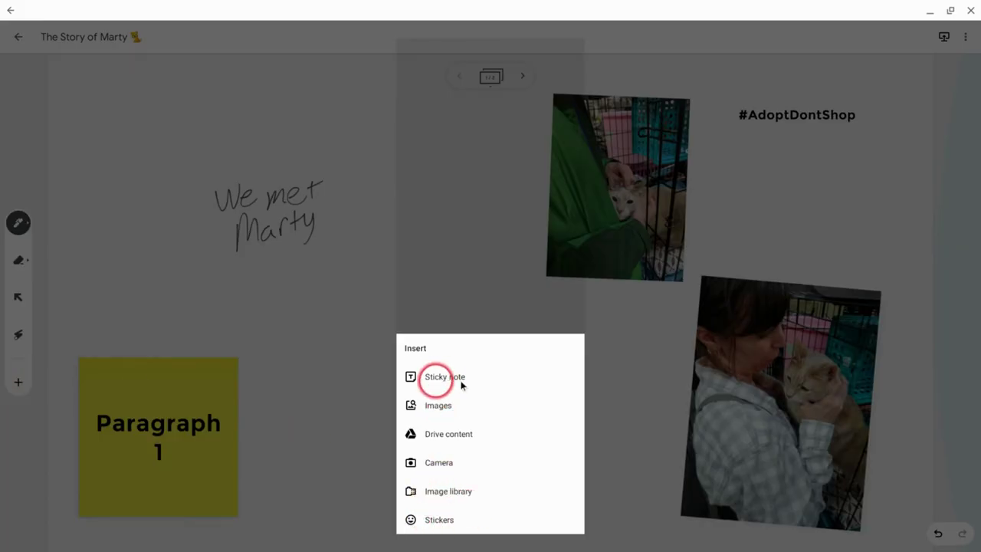
click(19, 223)
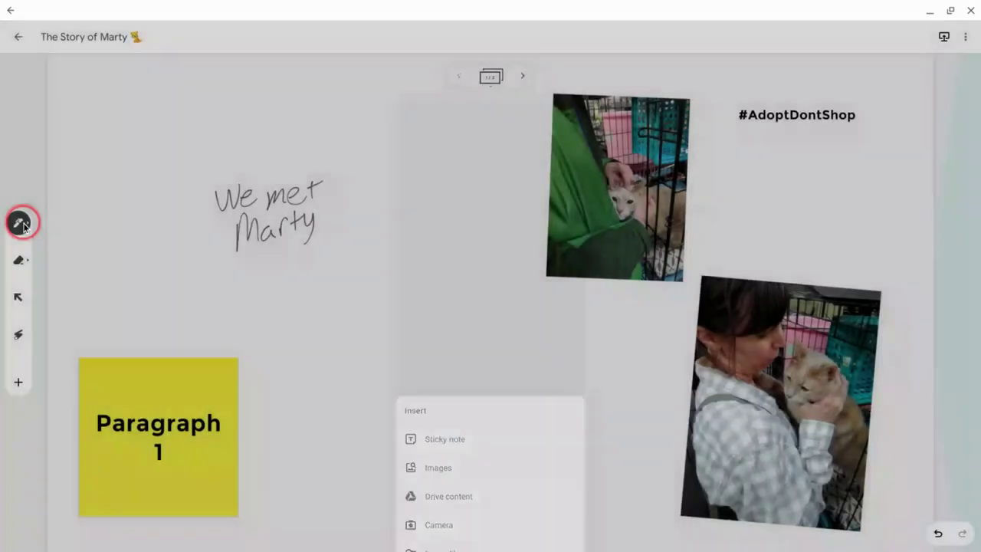
click(18, 223)
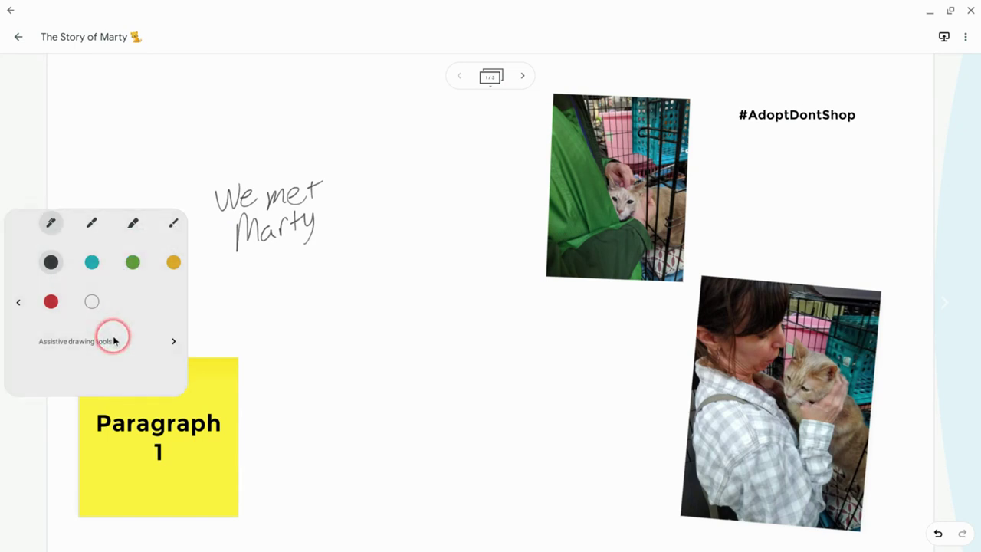
click(172, 342)
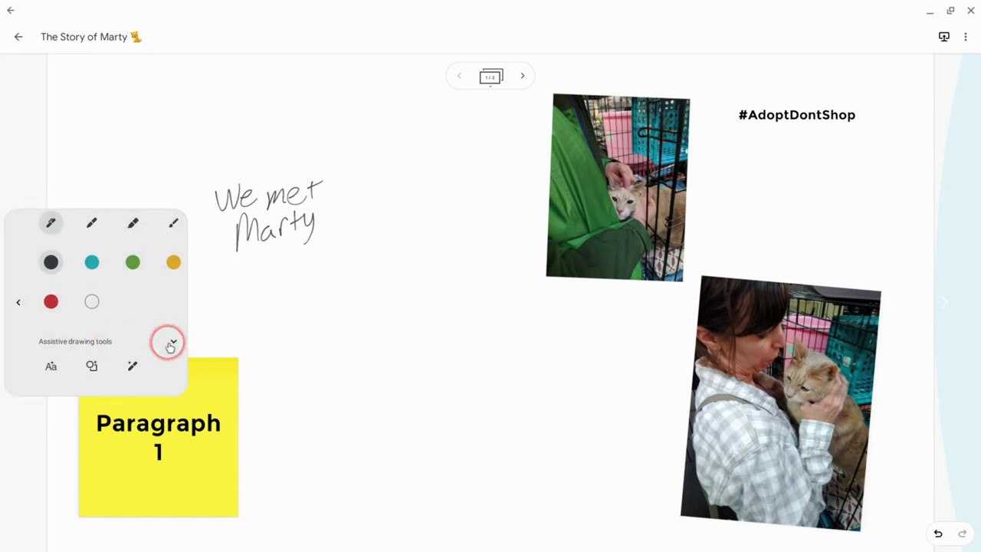
click(51, 368)
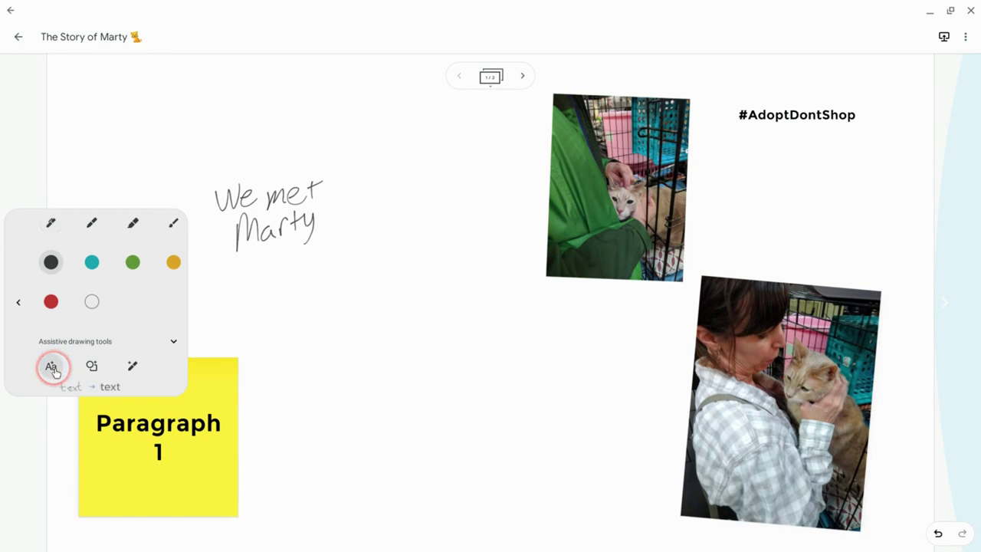
click(50, 366)
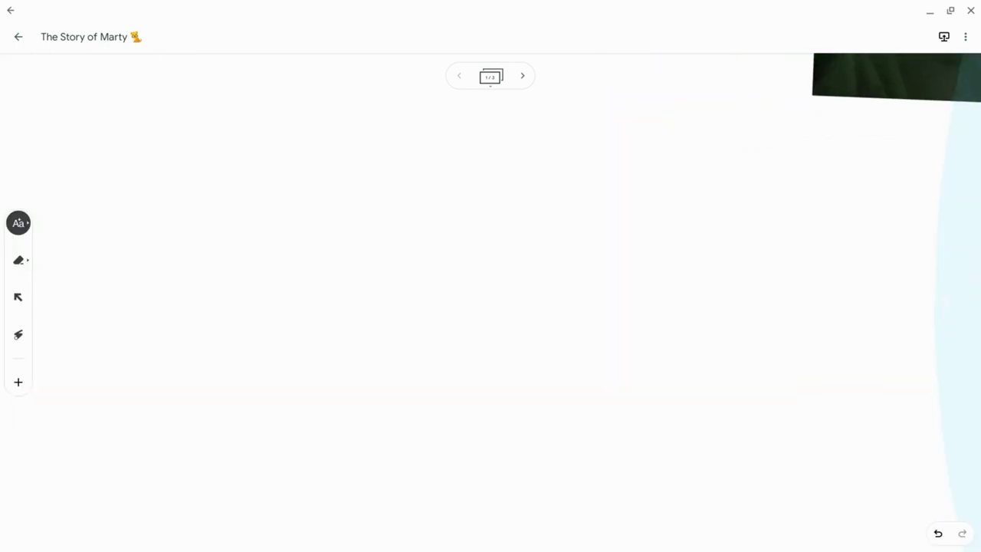
mouse_move(304, 259)
mouse_down()
mouse_move(297, 384)
mouse_move(407, 216)
mouse_move(412, 356)
mouse_up()
mouse_move(472, 295)
mouse_down()
mouse_move(427, 348)
mouse_move(498, 331)
mouse_move(546, 285)
mouse_up()
mouse_move(581, 247)
mouse_down()
mouse_move(575, 318)
mouse_move(607, 268)
mouse_up()
mouse_move(630, 262)
mouse_down()
mouse_move(659, 253)
mouse_move(617, 353)
mouse_up()
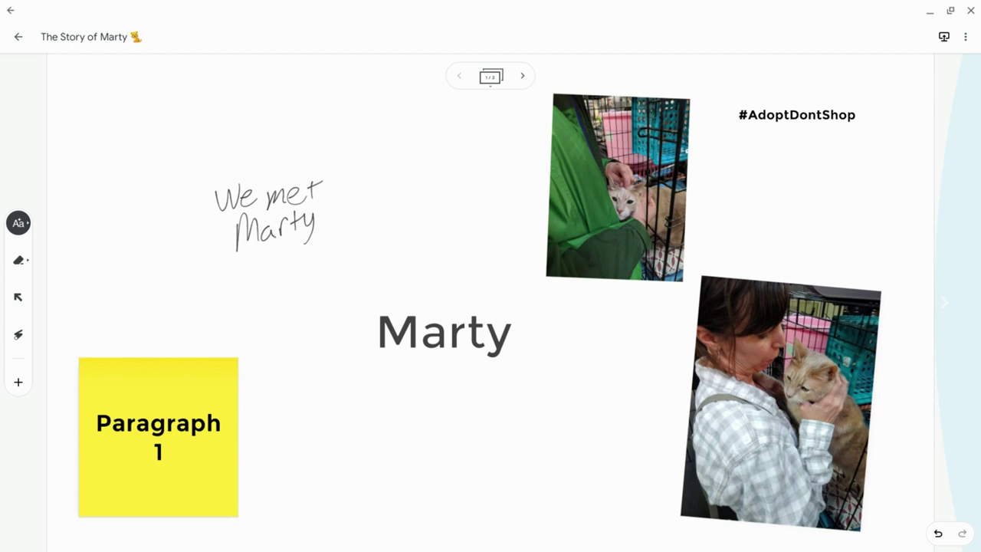
- On frame 3, separate the overlapping images by moving the tweet screenshot to the right and the photo of the man with the cat to the left
click(490, 75)
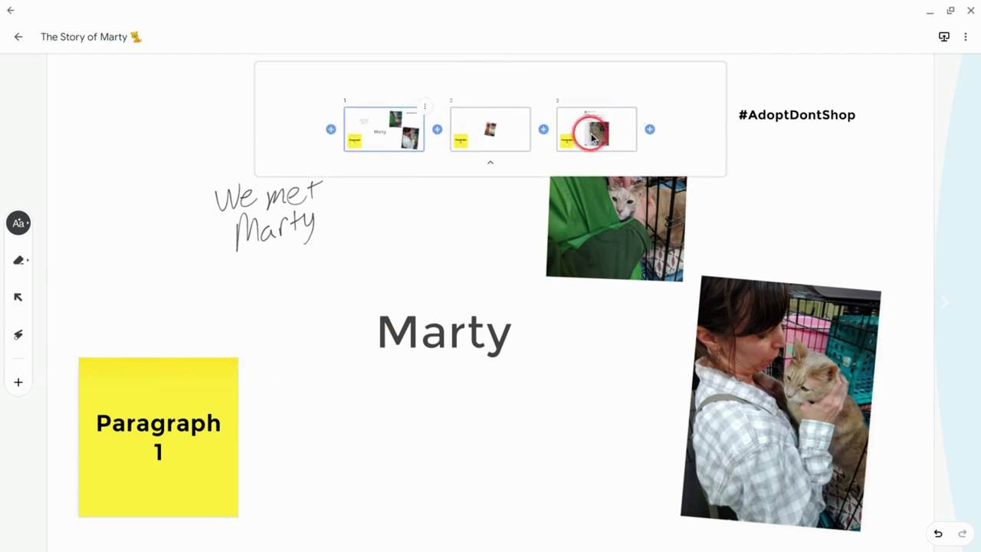
click(596, 135)
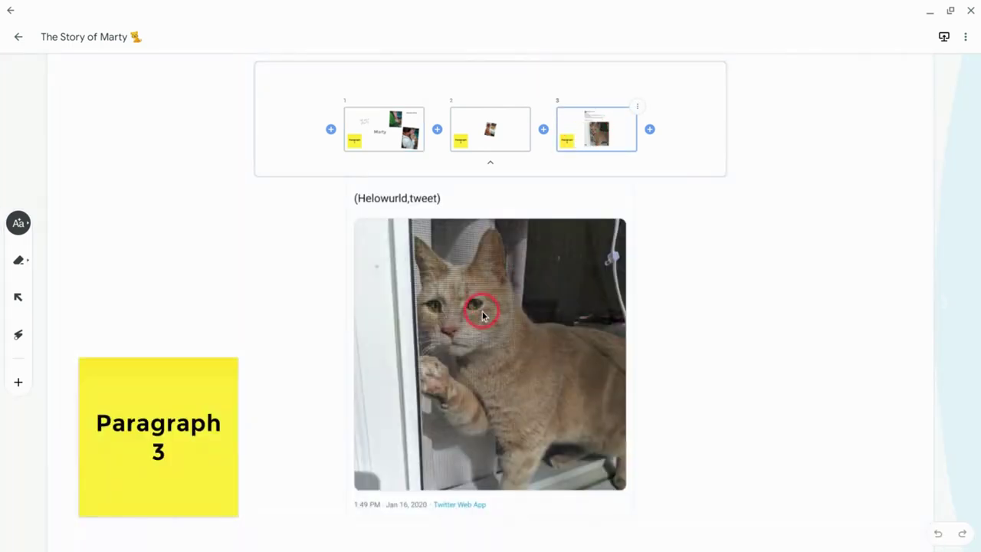
click(317, 294)
drag(491, 276, 683, 283)
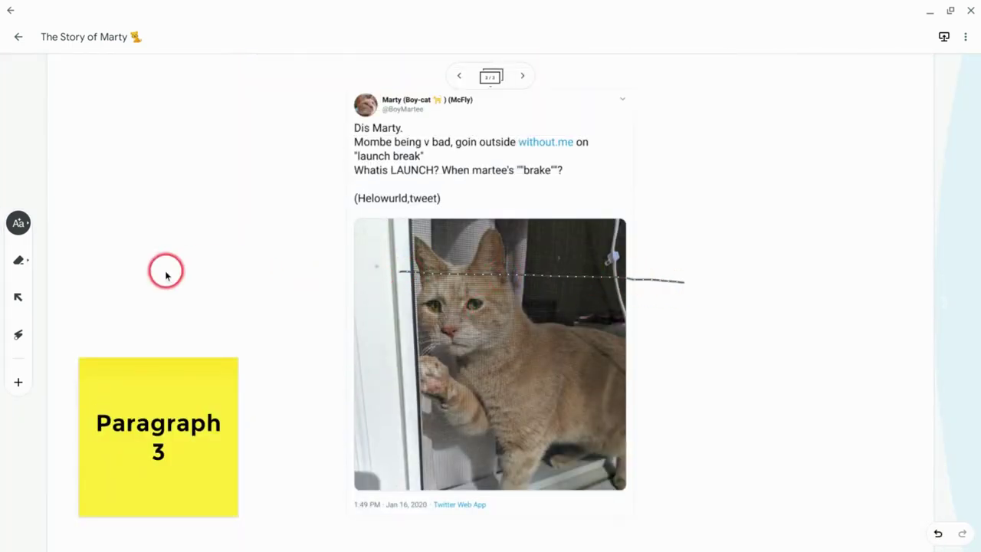
click(20, 297)
drag(473, 344, 729, 339)
drag(477, 292, 253, 280)
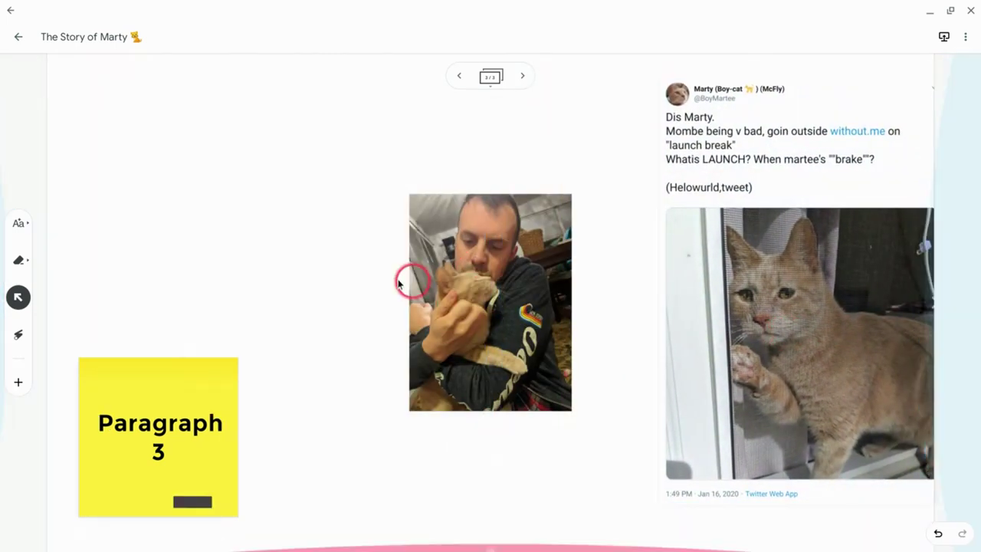